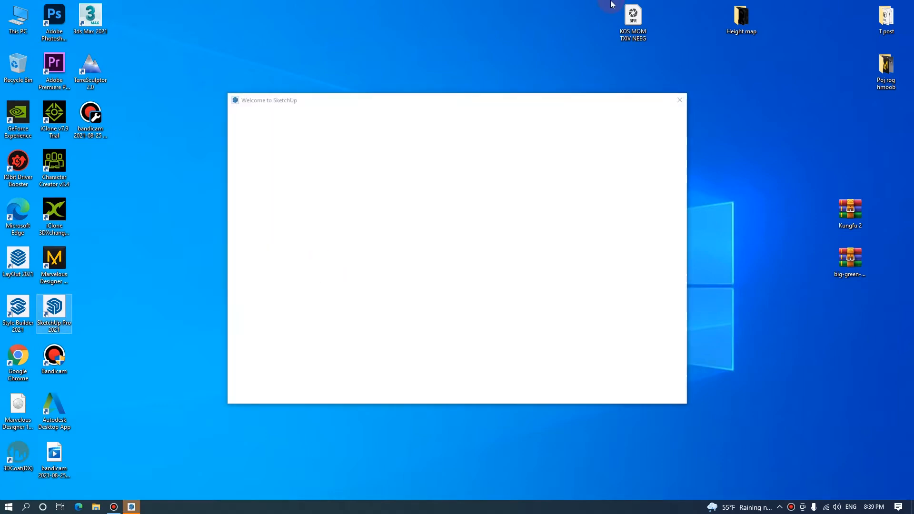
# Open the recent model Xauv txiv neej from the welcome window.
pyautogui.rightClick(433, 12)
pyautogui.click(466, 250)
pyautogui.click(398, 247)
pyautogui.click(533, 204)
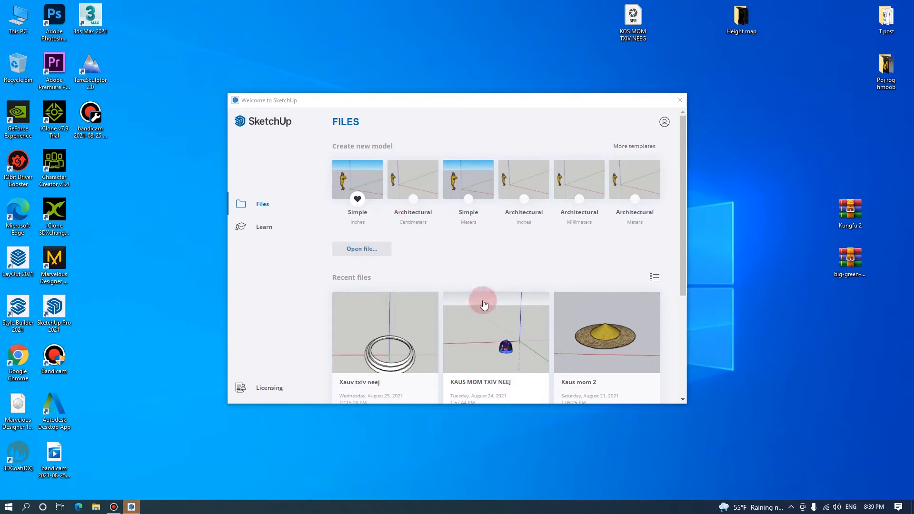
pyautogui.scroll(-3, 485, 304)
pyautogui.scroll(2, 484, 265)
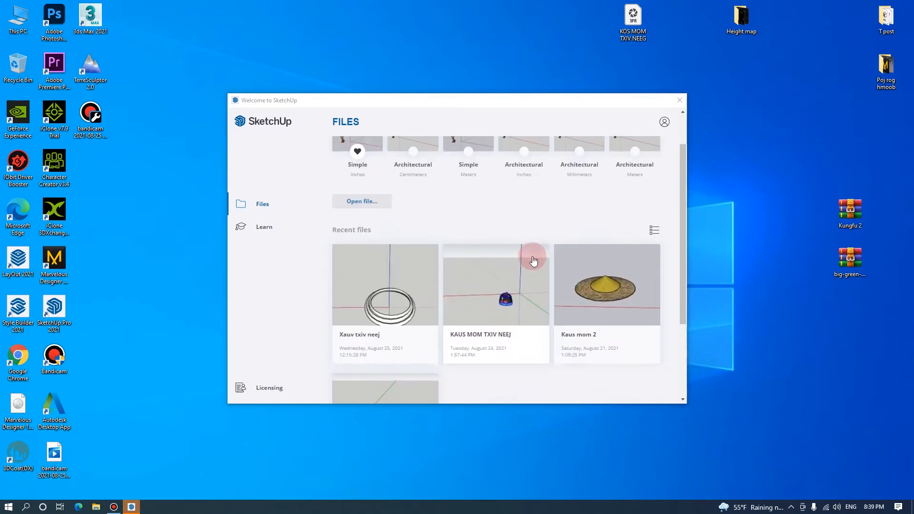
pyautogui.scroll(-1, 419, 299)
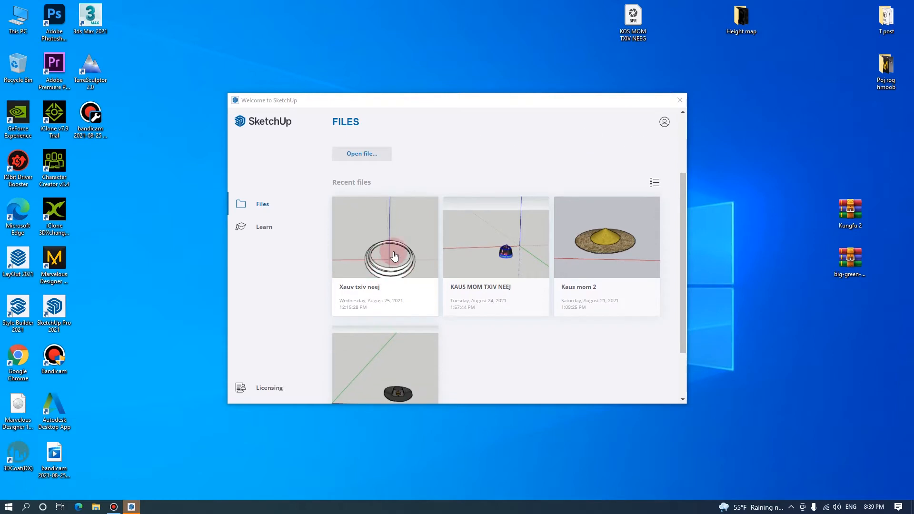
pyautogui.click(394, 248)
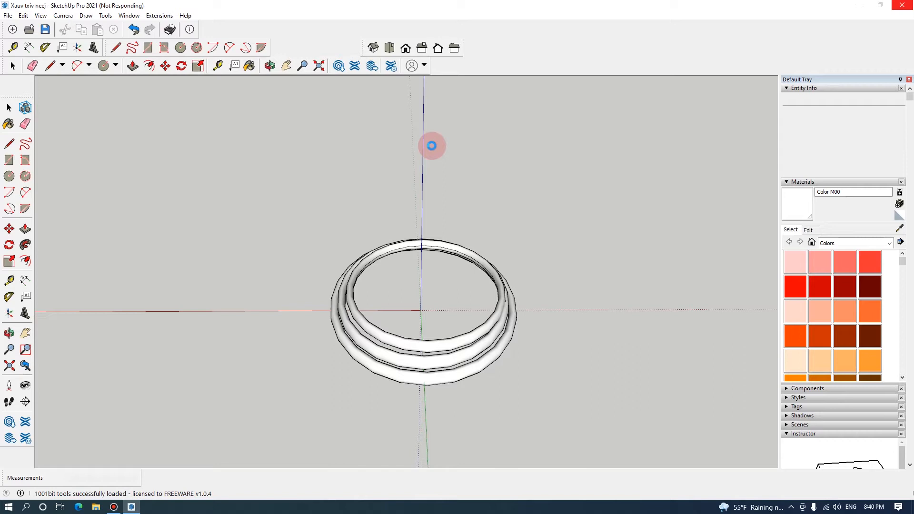
# Close the 3skeng activation window and dismiss the plugin load error report.
pyautogui.moveTo(133, 508)
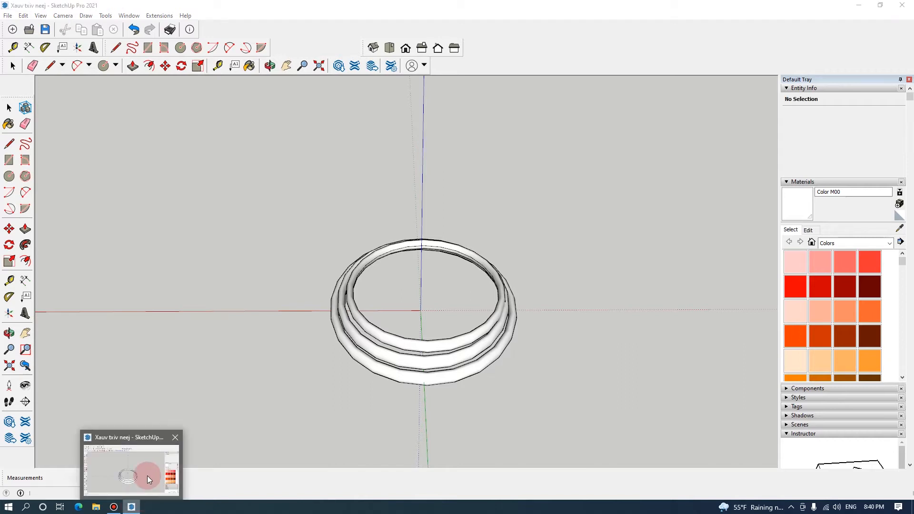
pyautogui.click(146, 473)
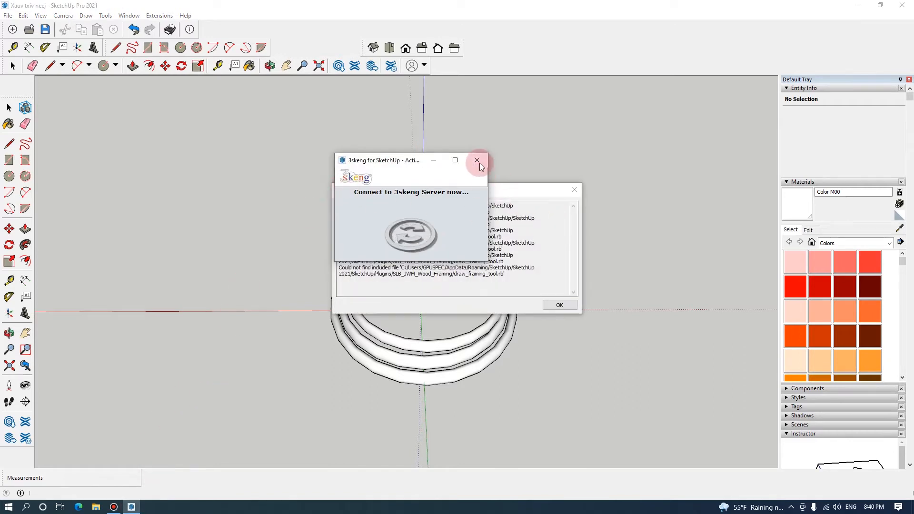
pyautogui.click(479, 162)
pyautogui.click(560, 306)
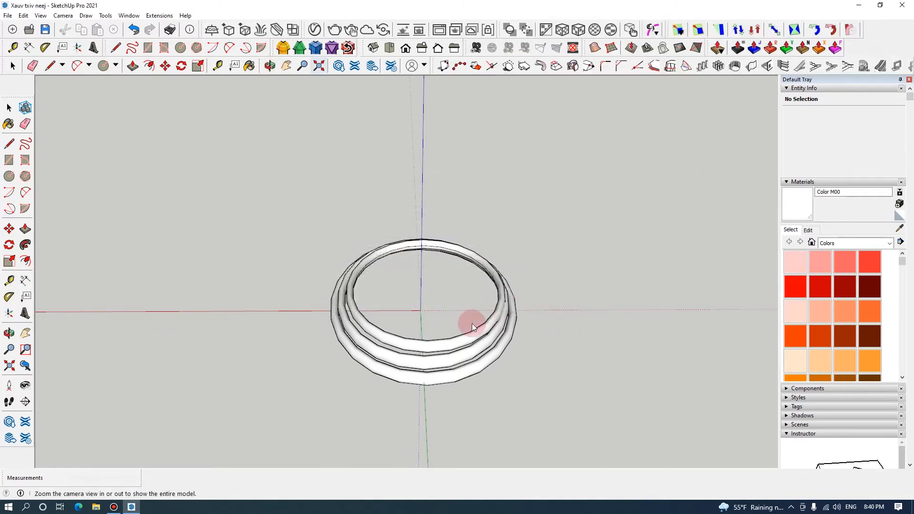
# Move the existing grouped rings away from the origin along the red axis to free space for new geometry.
pyautogui.moveTo(373, 289); pyautogui.dragTo(317, 189, button='middle')
pyautogui.press('m')
pyautogui.click(318, 185)
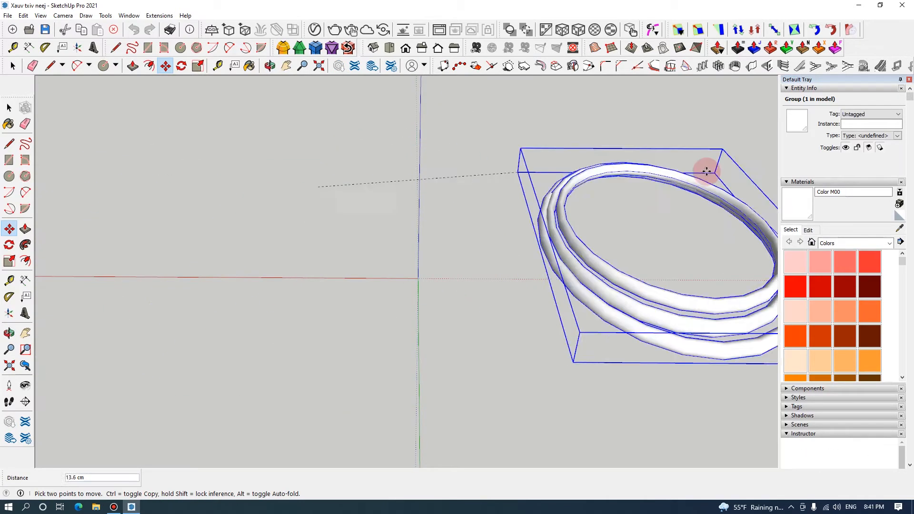
pyautogui.click(749, 180)
pyautogui.moveTo(179, 229); pyautogui.dragTo(196, 221, button='middle')
pyautogui.scroll(-2, 196, 222)
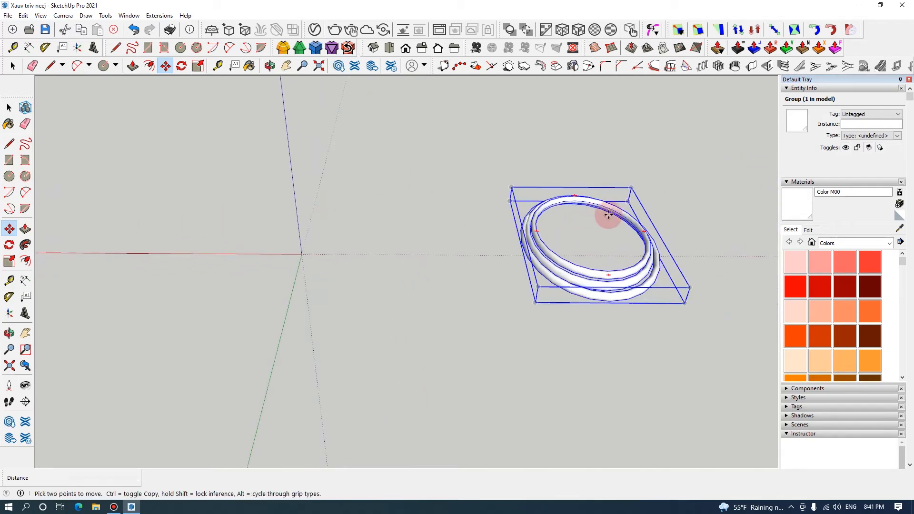
pyautogui.click(270, 65)
pyautogui.moveTo(355, 208); pyautogui.dragTo(373, 247)
pyautogui.moveTo(537, 261); pyautogui.dragTo(552, 313)
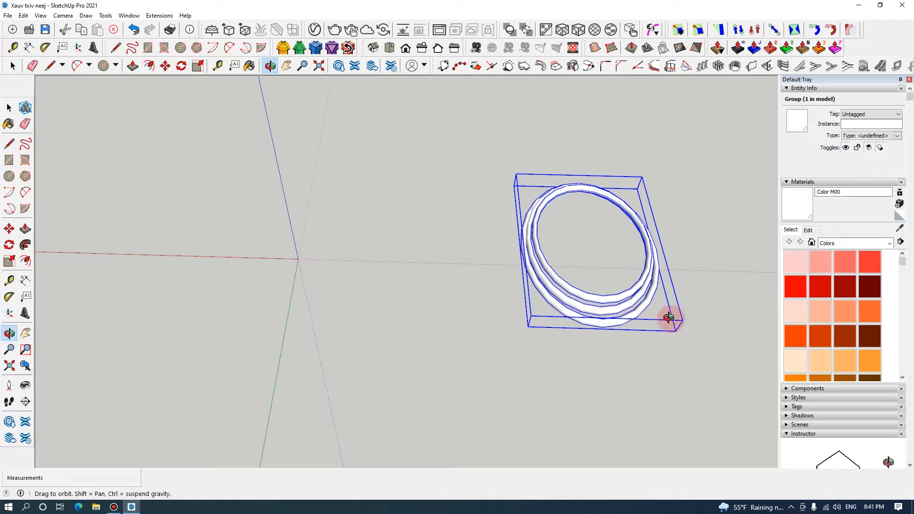
pyautogui.moveTo(633, 224); pyautogui.dragTo(527, 285)
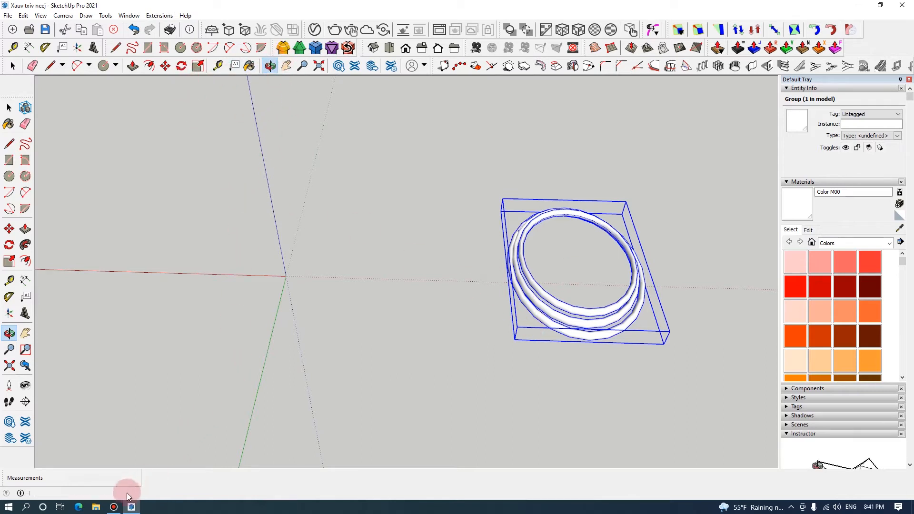
pyautogui.click(115, 507)
pyautogui.click(592, 82)
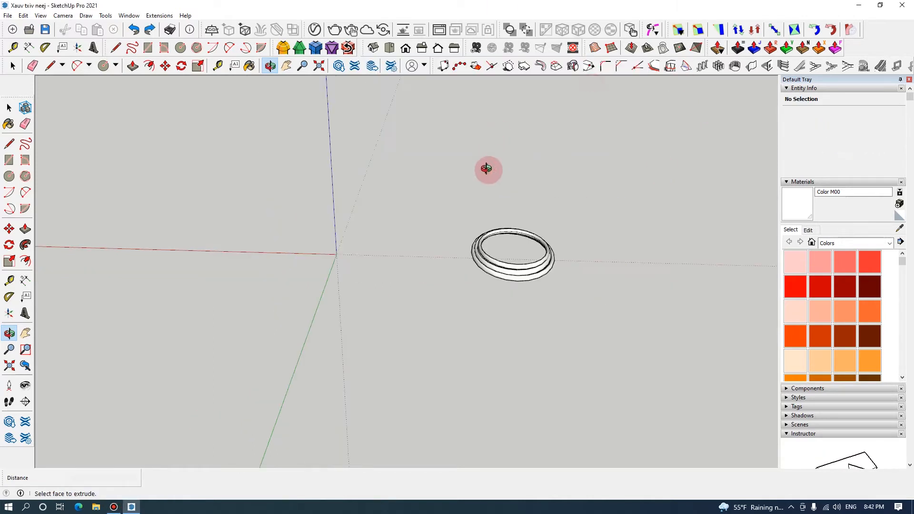
# Draw a 24-sided circle centred on the origin with a radius of about 6.4 cm on the ground plane.
pyautogui.moveTo(373, 229); pyautogui.dragTo(700, 253)
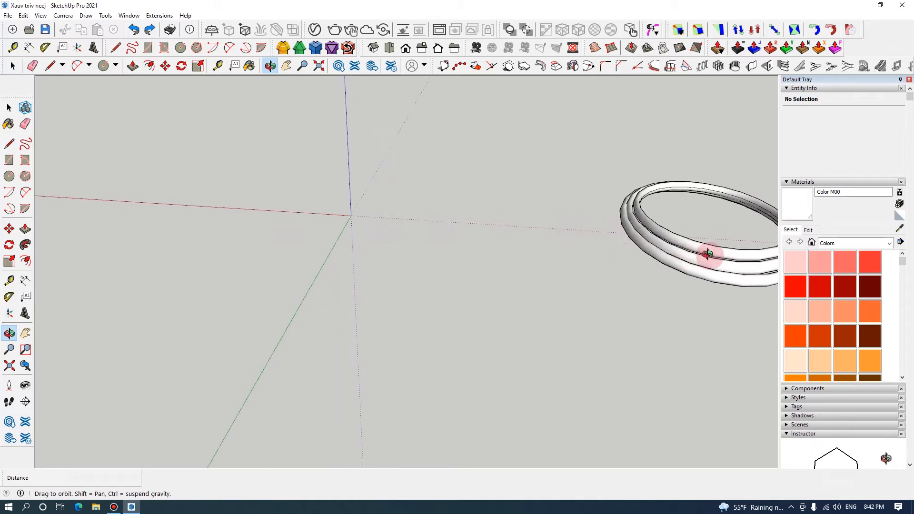
pyautogui.moveTo(262, 188); pyautogui.dragTo(586, 250)
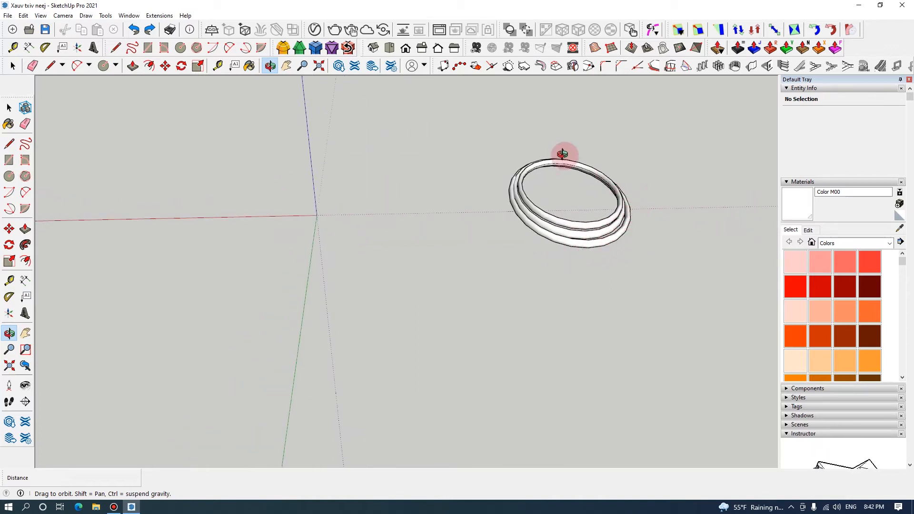
pyautogui.moveTo(332, 190); pyautogui.dragTo(362, 189)
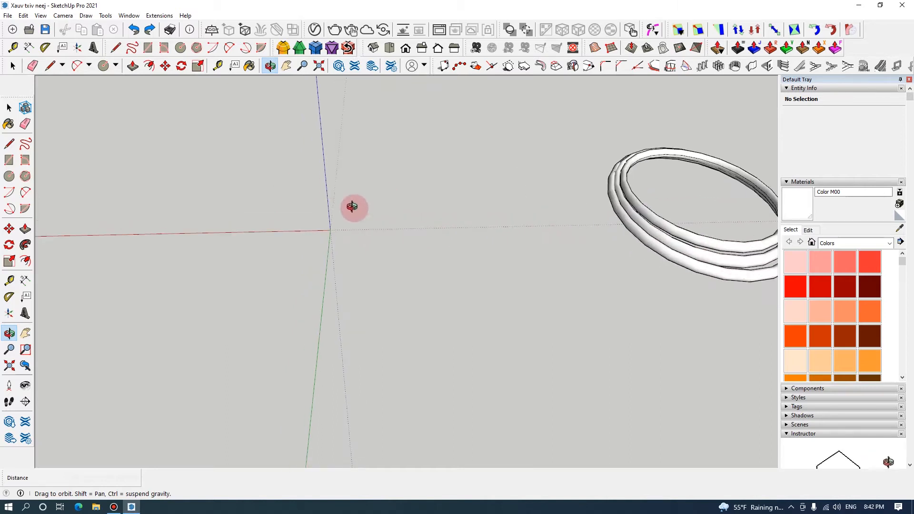
pyautogui.moveTo(349, 230); pyautogui.dragTo(322, 222)
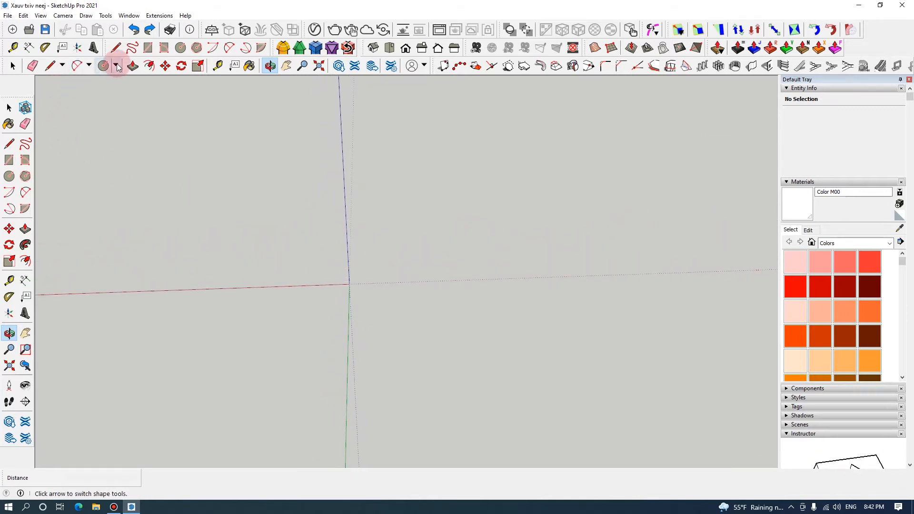
pyautogui.click(9, 178)
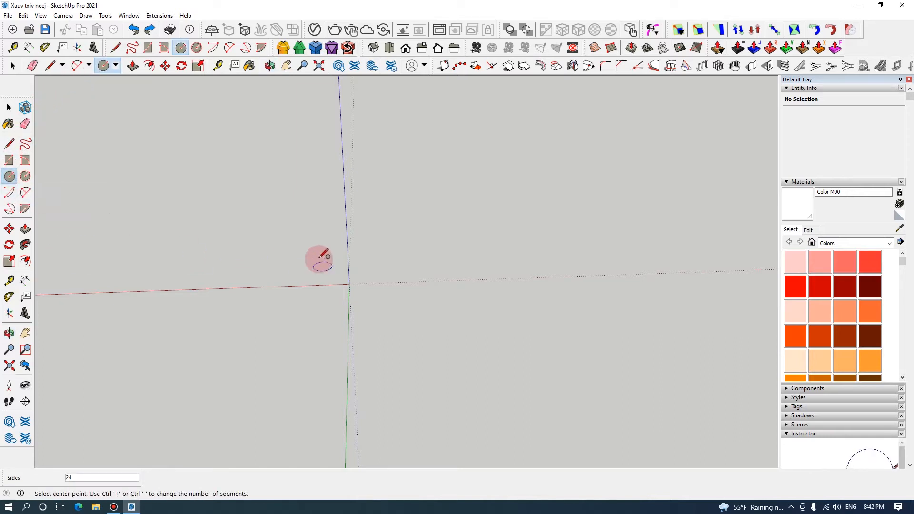
pyautogui.scroll(3, 348, 287)
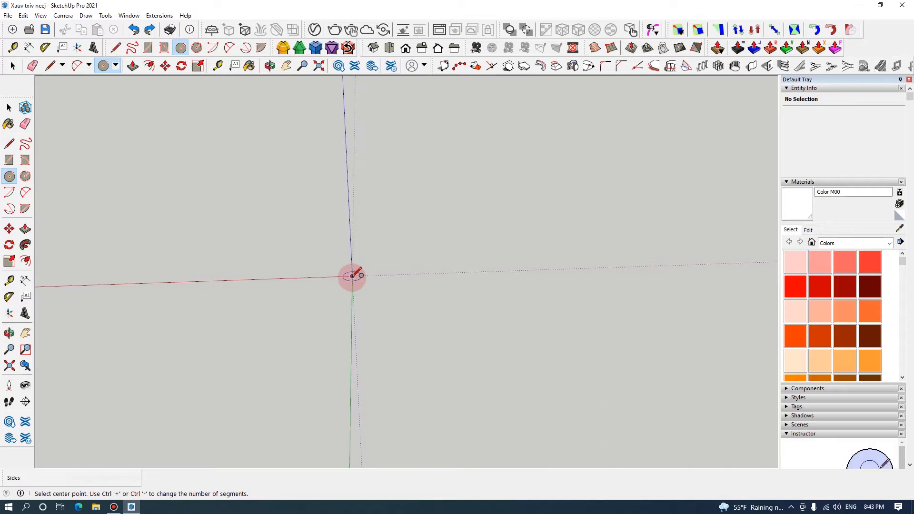
pyautogui.scroll(-3, 350, 275)
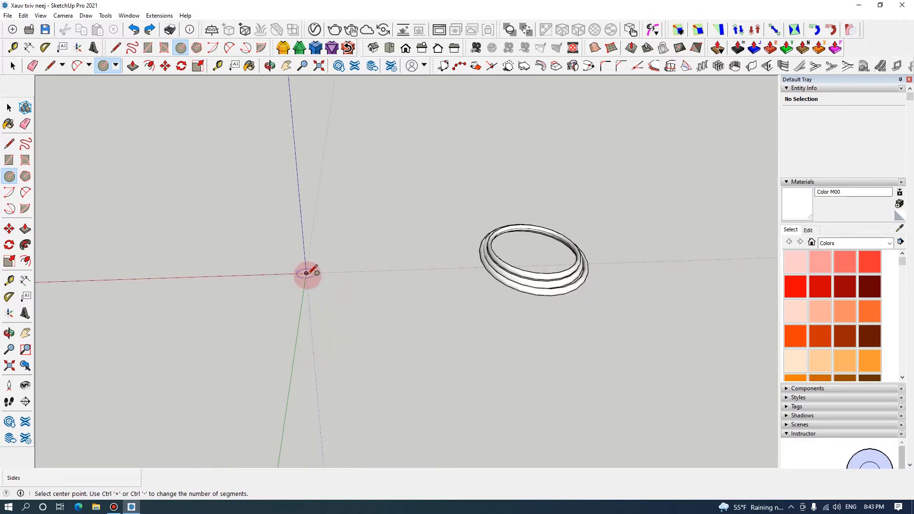
pyautogui.click(306, 273)
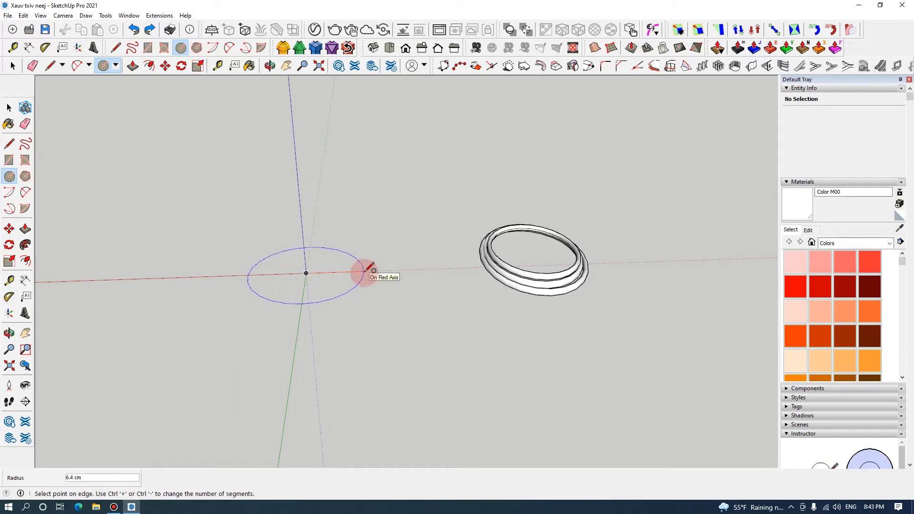
pyautogui.click(366, 272)
# Draw an upright circle of about 0.4 cm radius centred on the red axis, touching the large circle's edge.
pyautogui.click(269, 65)
pyautogui.moveTo(390, 232); pyautogui.dragTo(342, 239)
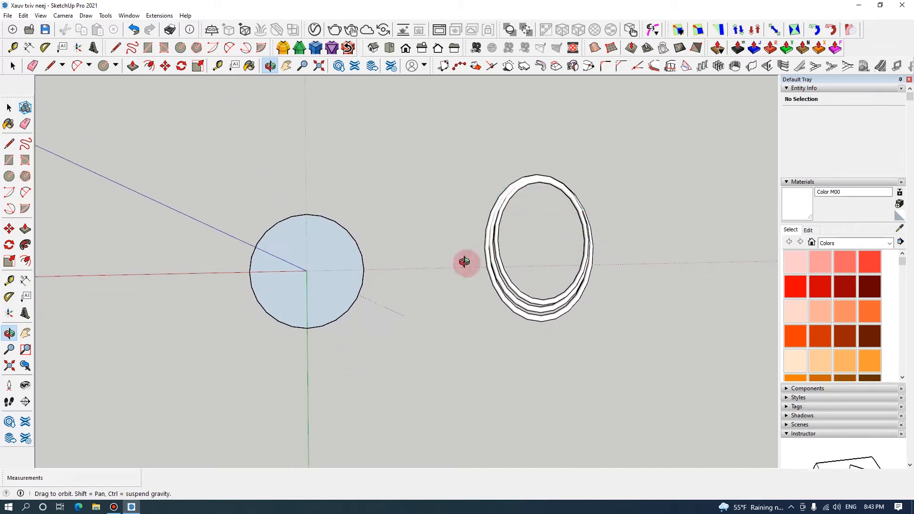
pyautogui.moveTo(598, 198); pyautogui.dragTo(296, 255)
pyautogui.moveTo(211, 289); pyautogui.dragTo(270, 241)
pyautogui.moveTo(377, 206); pyautogui.dragTo(524, 215)
pyautogui.moveTo(262, 251); pyautogui.dragTo(414, 265)
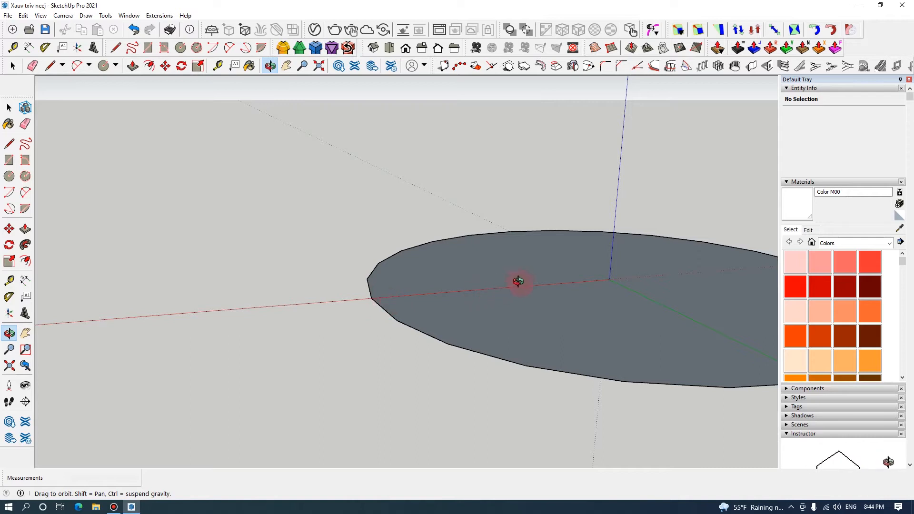
pyautogui.moveTo(232, 322); pyautogui.dragTo(270, 337)
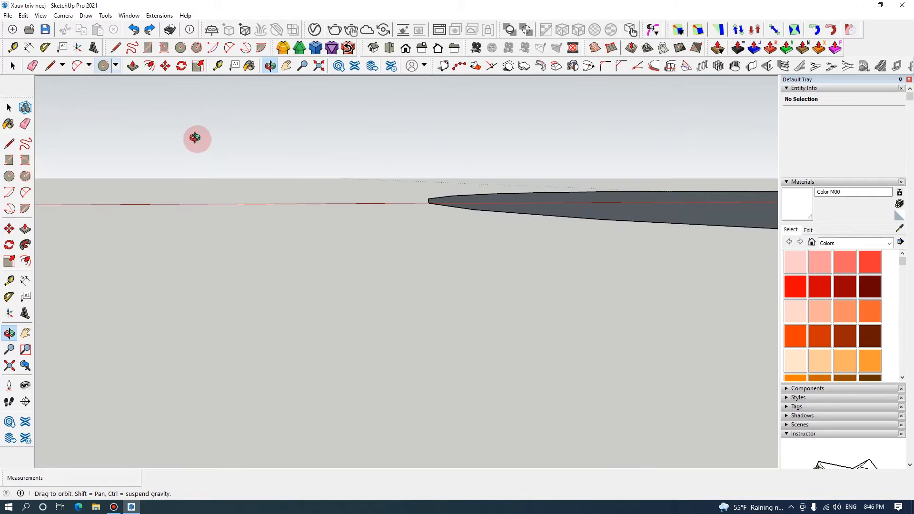
pyautogui.click(104, 65)
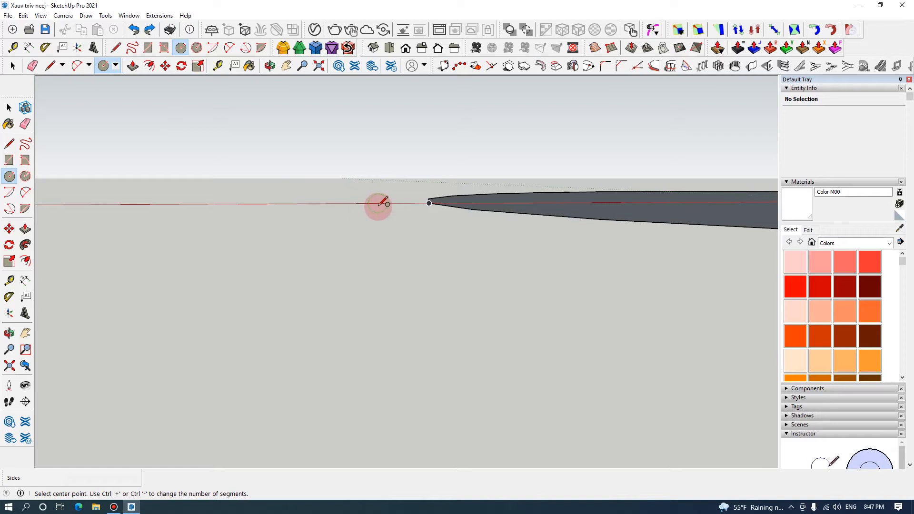
pyautogui.click(399, 205)
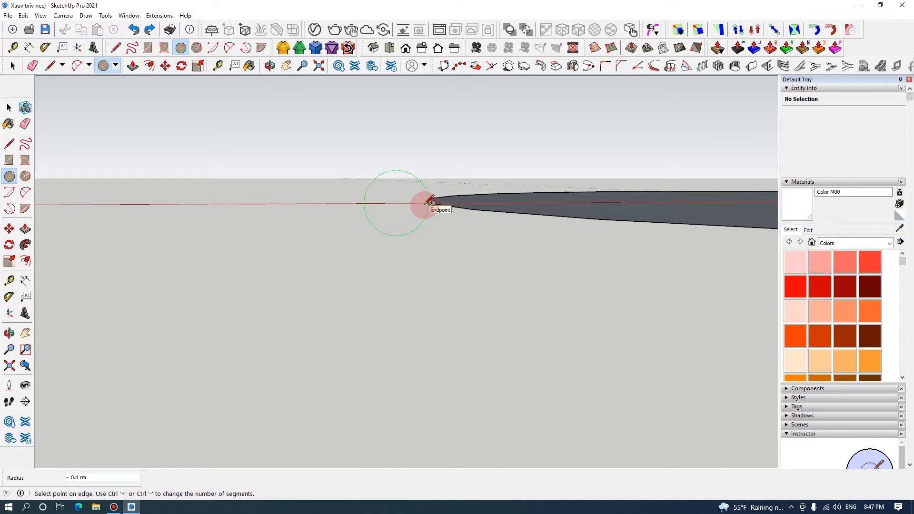
pyautogui.click(431, 202)
# Sweep the small upright circle around the large circle's edge with Follow Me to form a round ring.
pyautogui.scroll(-2, 295, 210)
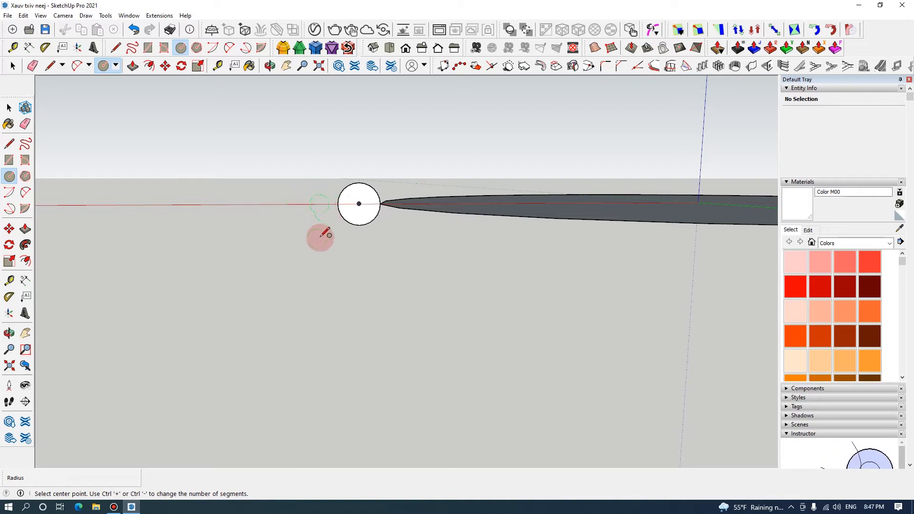
pyautogui.click(270, 65)
pyautogui.moveTo(300, 86); pyautogui.dragTo(271, 278)
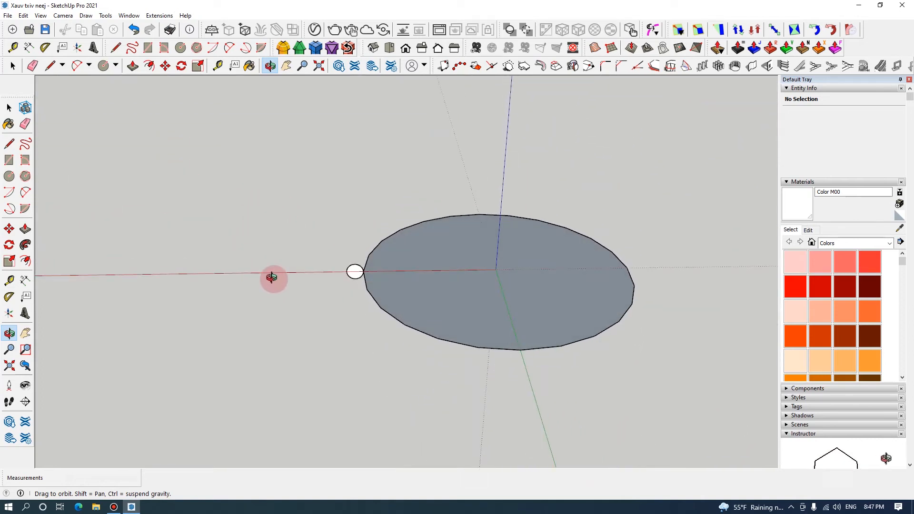
pyautogui.click(9, 108)
pyautogui.click(333, 287)
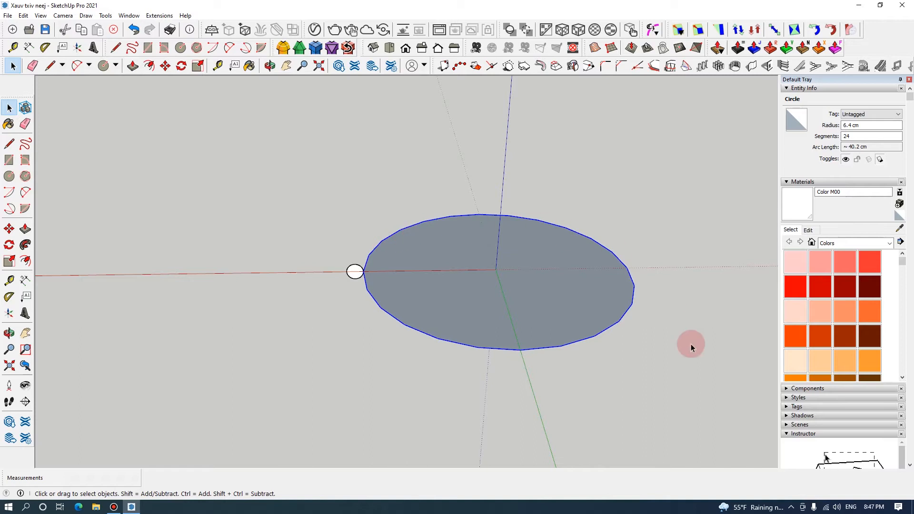
pyautogui.click(26, 245)
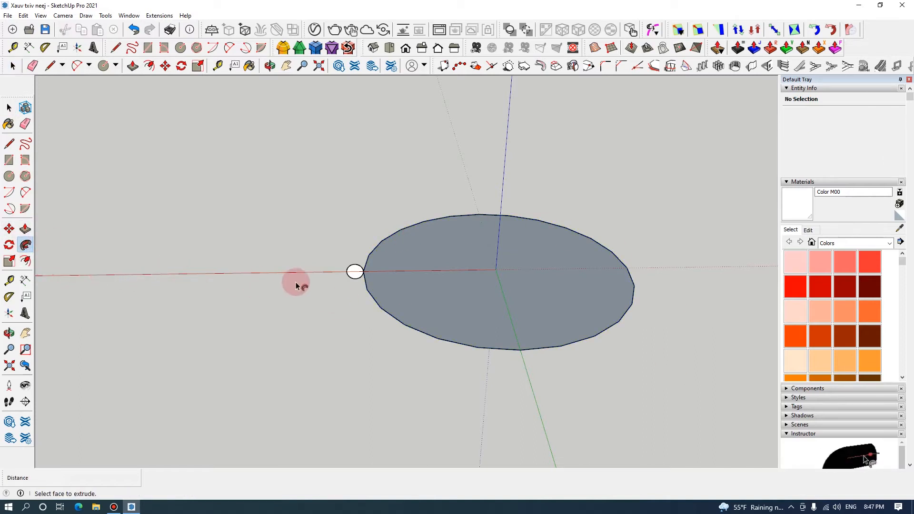
pyautogui.click(355, 273)
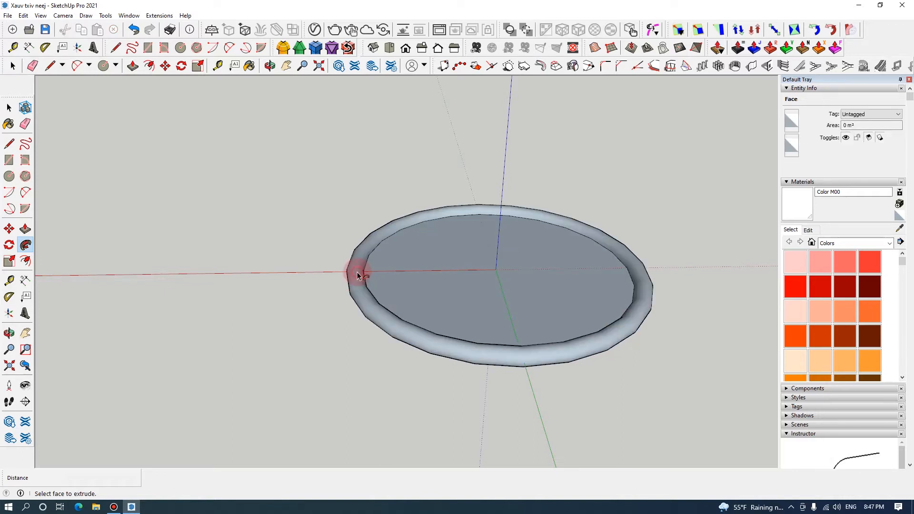
pyautogui.click(360, 270)
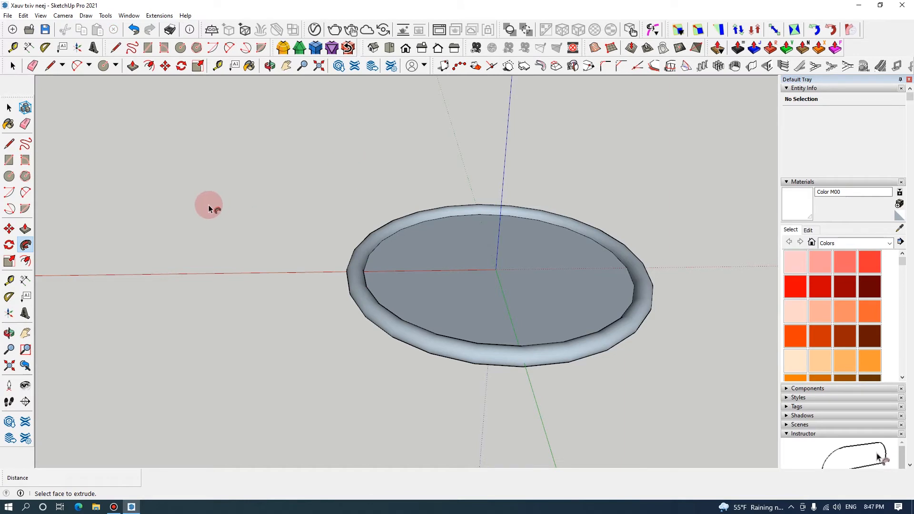
# Delete the flat circular face inside the new ring.
pyautogui.scroll(-2, 213, 172)
pyautogui.click(269, 66)
pyautogui.moveTo(310, 260); pyautogui.dragTo(318, 211)
pyautogui.scroll(3, 305, 216)
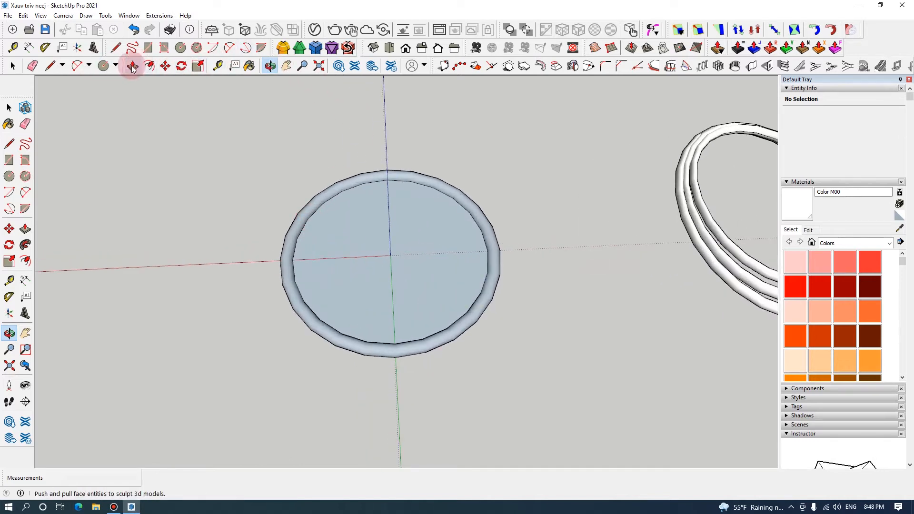
pyautogui.click(11, 66)
pyautogui.click(406, 242)
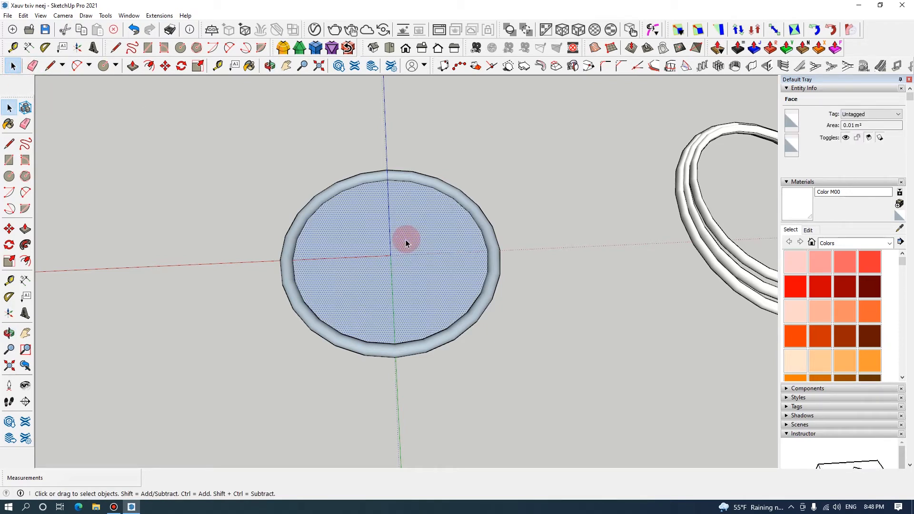
pyautogui.press('Delete')
# Select the whole new ring and scale it uniformly about its centre.
pyautogui.moveTo(295, 139); pyautogui.dragTo(501, 326)
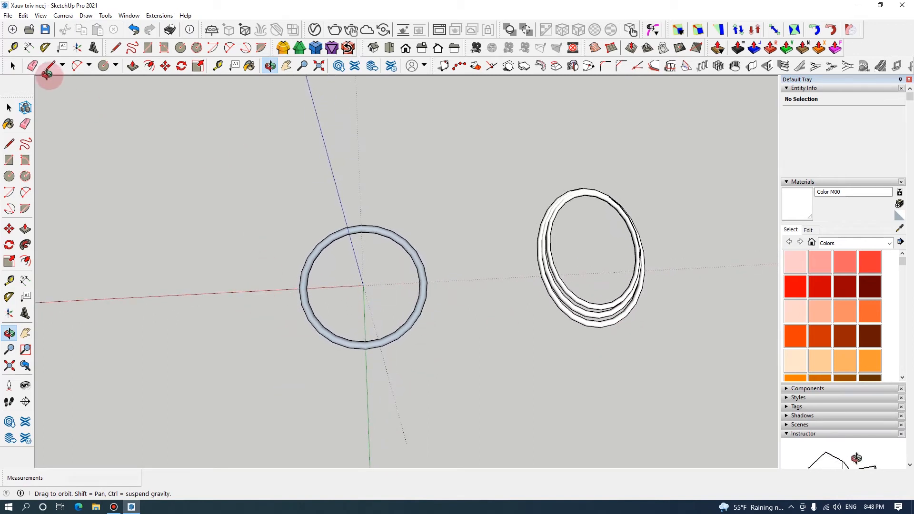
pyautogui.click(13, 65)
pyautogui.moveTo(219, 207); pyautogui.dragTo(470, 398)
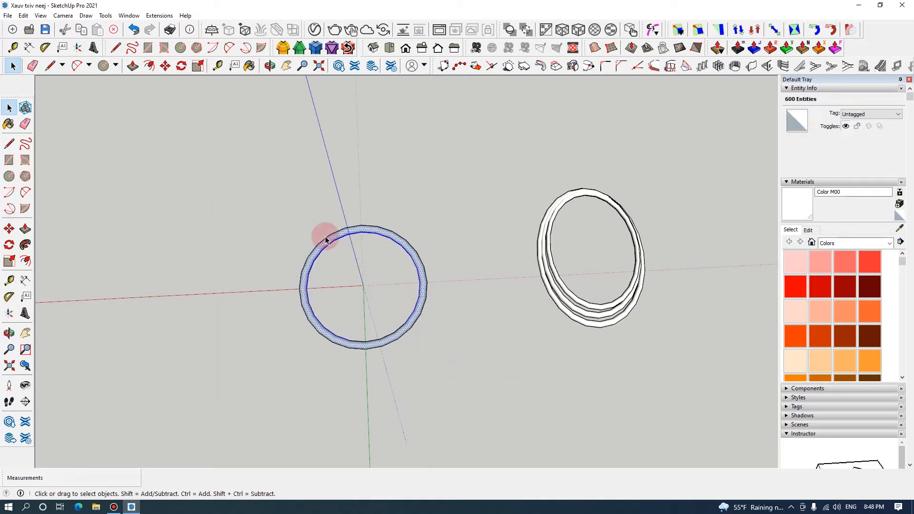
pyautogui.click(10, 261)
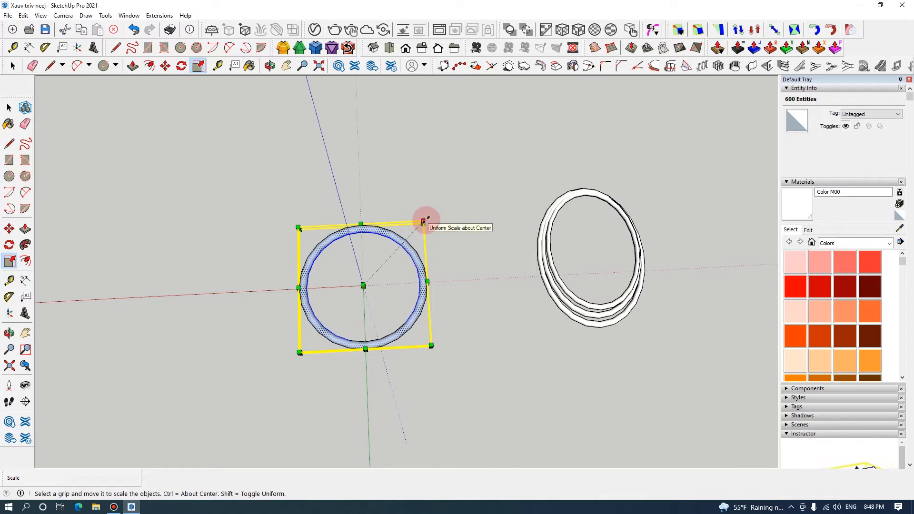
pyautogui.moveTo(423, 221)
pyautogui.mouseDown()
pyautogui.moveTo(448, 200)
pyautogui.moveTo(408, 229)
pyautogui.moveTo(421, 232)
pyautogui.moveTo(413, 239)
pyautogui.moveTo(423, 233)
pyautogui.mouseUp()
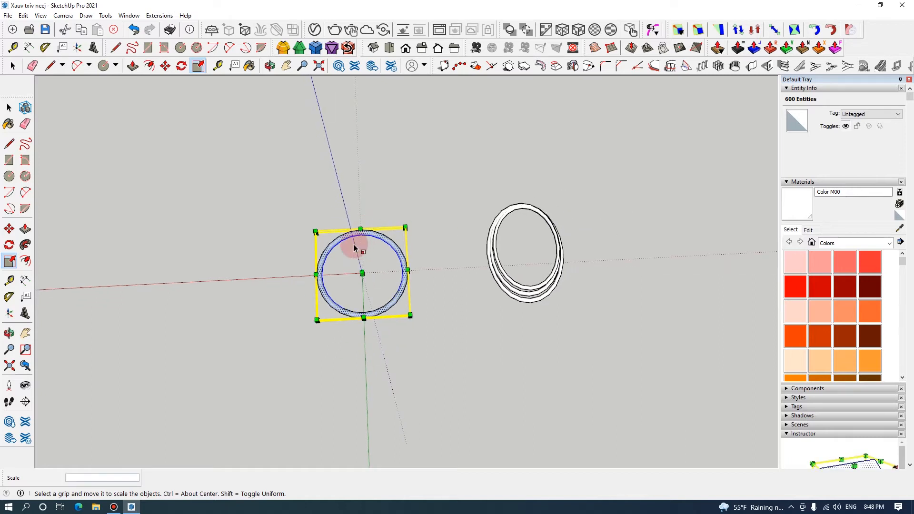
# Stretch the selected ring slightly outward along the green axis from both opposite sides.
pyautogui.scroll(3, 362, 234)
pyautogui.click(270, 65)
pyautogui.moveTo(347, 218); pyautogui.dragTo(383, 184)
pyautogui.scroll(-2, 383, 157)
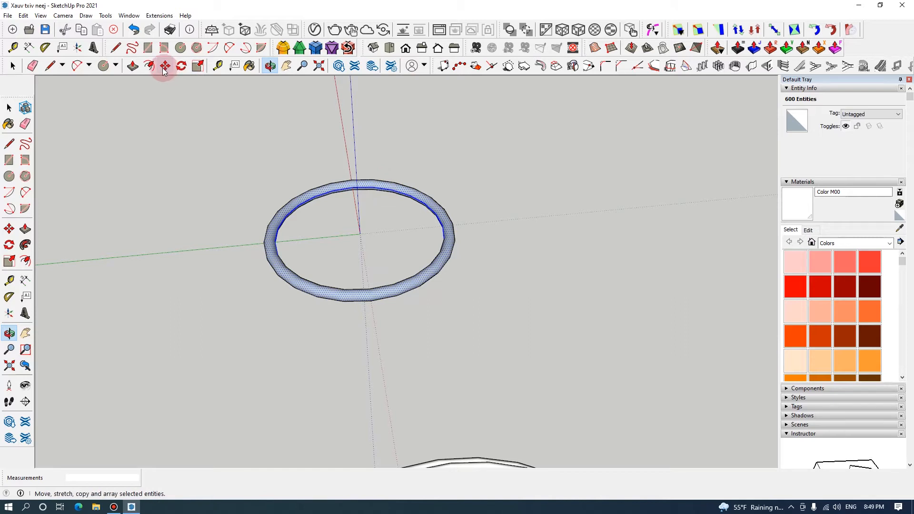
pyautogui.click(9, 261)
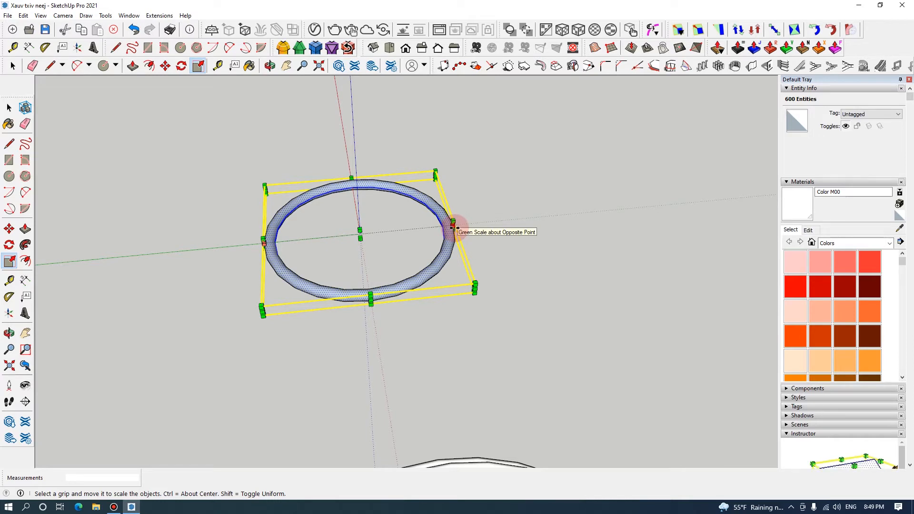
pyautogui.moveTo(461, 228); pyautogui.dragTo(474, 228)
pyautogui.moveTo(263, 244); pyautogui.dragTo(257, 242)
# Scale the ring along the green axis about its centre by a factor of about 1.21 to make it oval.
pyautogui.click(269, 66)
pyautogui.moveTo(476, 157); pyautogui.dragTo(400, 231)
pyautogui.scroll(3, 455, 237)
pyautogui.click(9, 261)
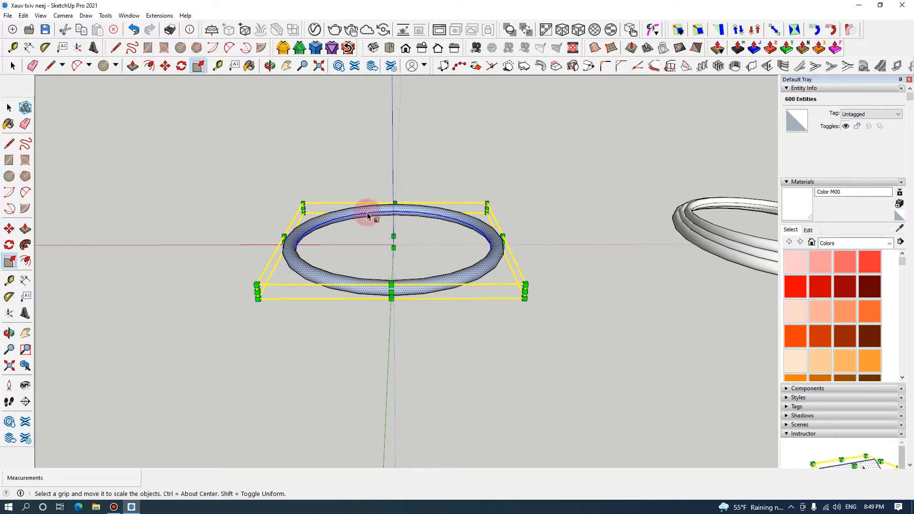
pyautogui.click(270, 67)
pyautogui.moveTo(357, 164); pyautogui.dragTo(359, 338)
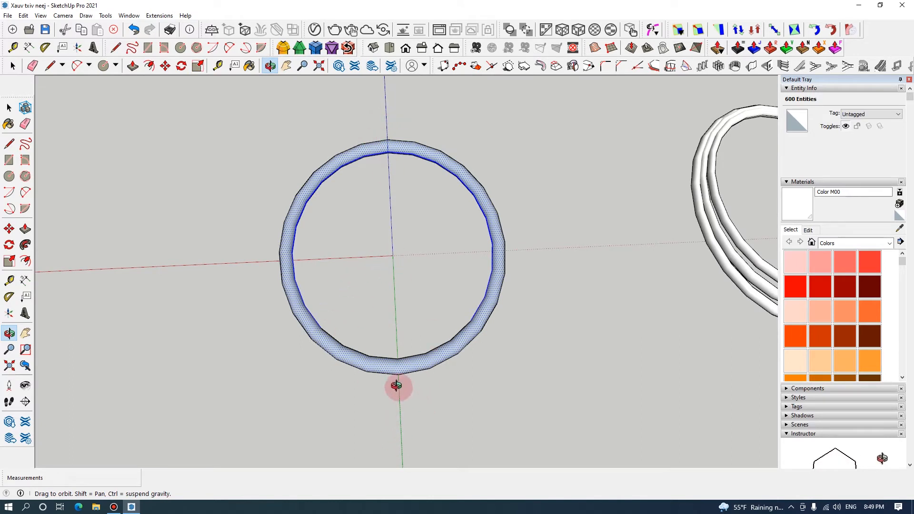
pyautogui.moveTo(416, 322); pyautogui.dragTo(400, 238)
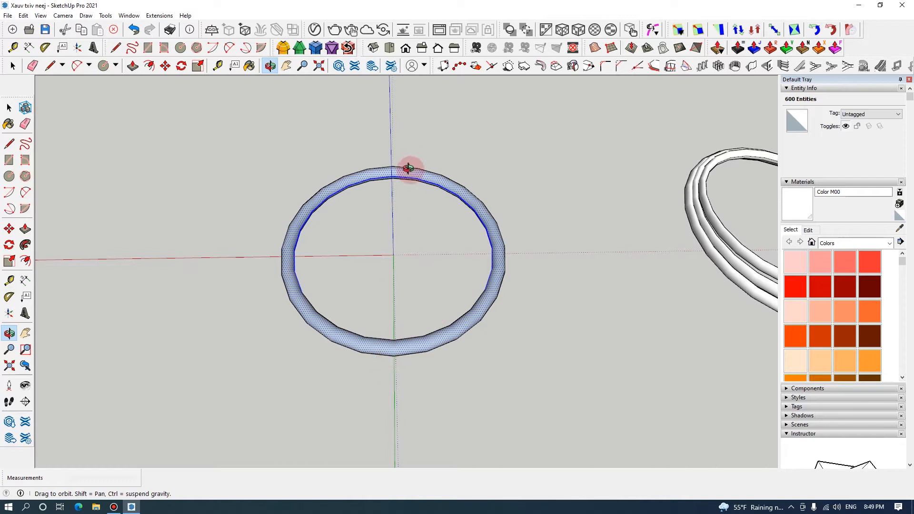
pyautogui.click(9, 261)
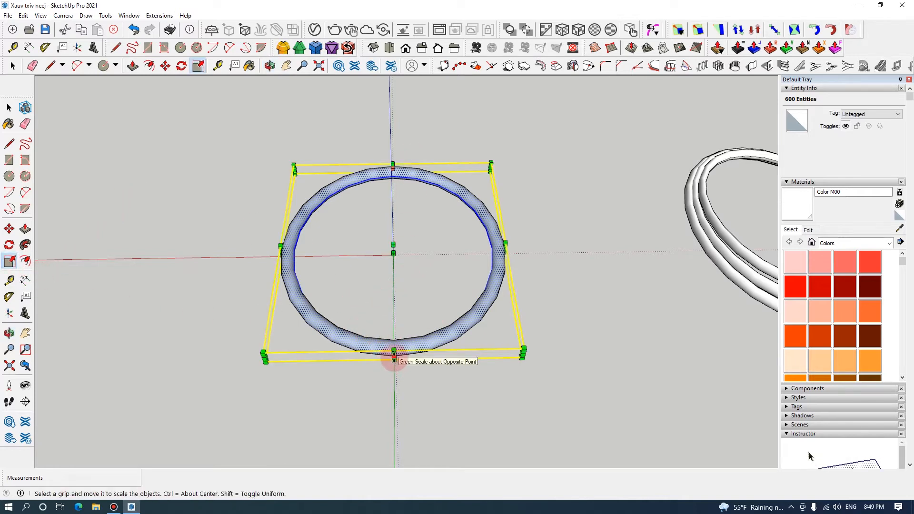
pyautogui.keyDown('ctrl'); pyautogui.moveTo(393, 360); pyautogui.dragTo(391, 385); pyautogui.keyUp('ctrl')
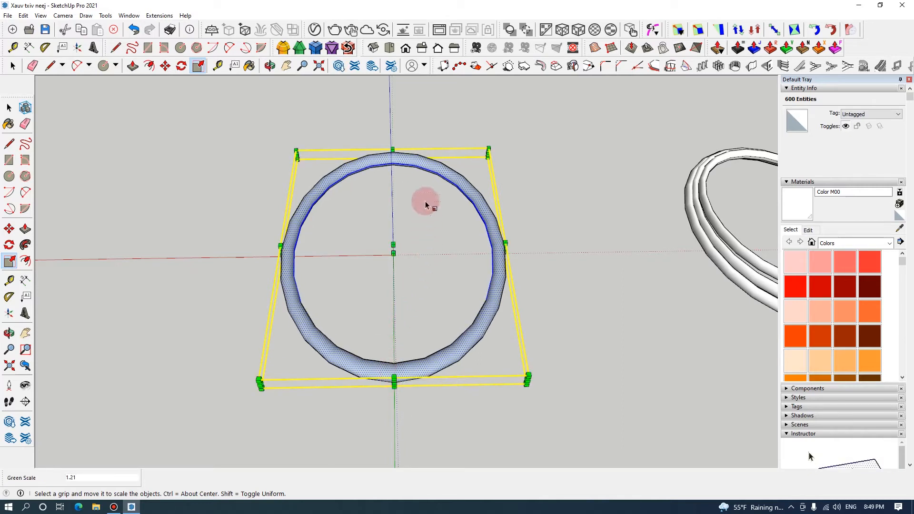
# Scale the oval ring down uniformly about its centre by a factor of about 0.88.
pyautogui.scroll(-2, 433, 239)
pyautogui.scroll(2, 436, 248)
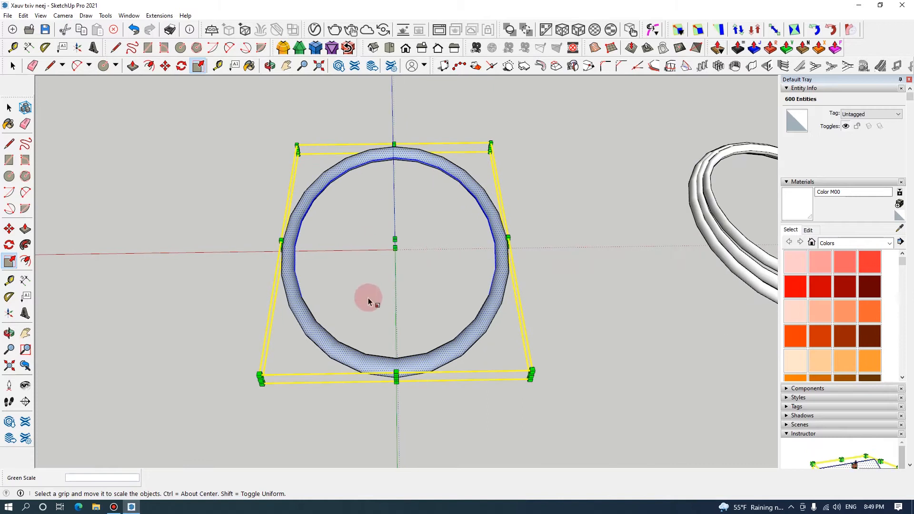
pyautogui.click(270, 65)
pyautogui.moveTo(214, 271); pyautogui.dragTo(380, 279)
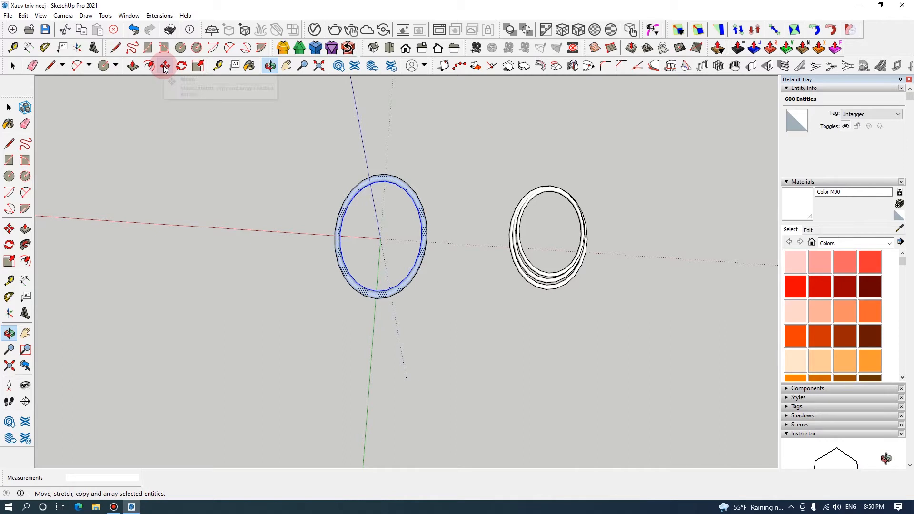
pyautogui.click(9, 176)
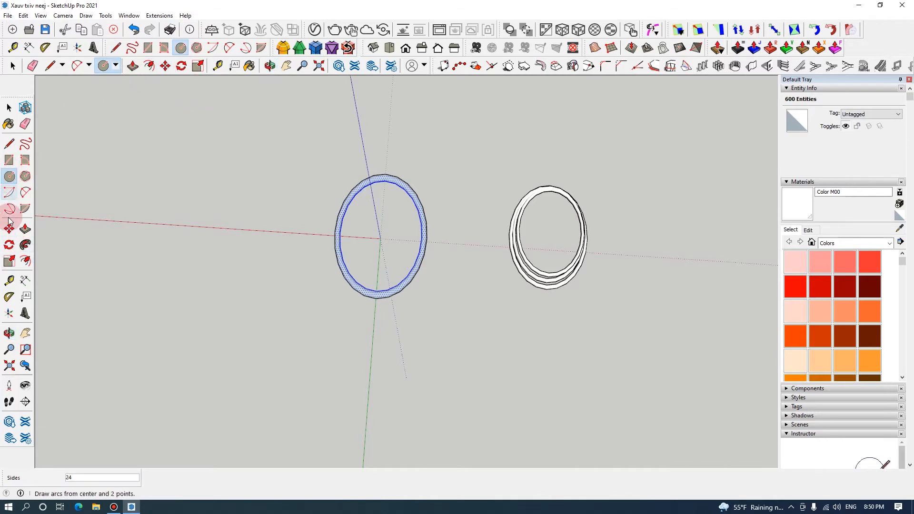
pyautogui.click(9, 261)
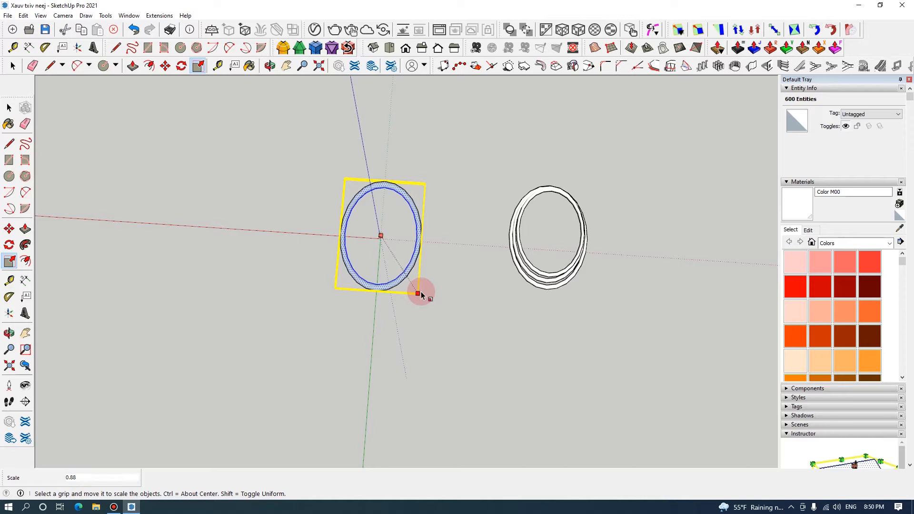
# Make the selected oval ring geometry a group.
pyautogui.click(270, 66)
pyautogui.moveTo(375, 208); pyautogui.dragTo(461, 259)
pyautogui.scroll(5, 309, 290)
pyautogui.moveTo(448, 302); pyautogui.dragTo(426, 199)
pyautogui.moveTo(232, 150); pyautogui.dragTo(280, 171)
pyautogui.click(12, 66)
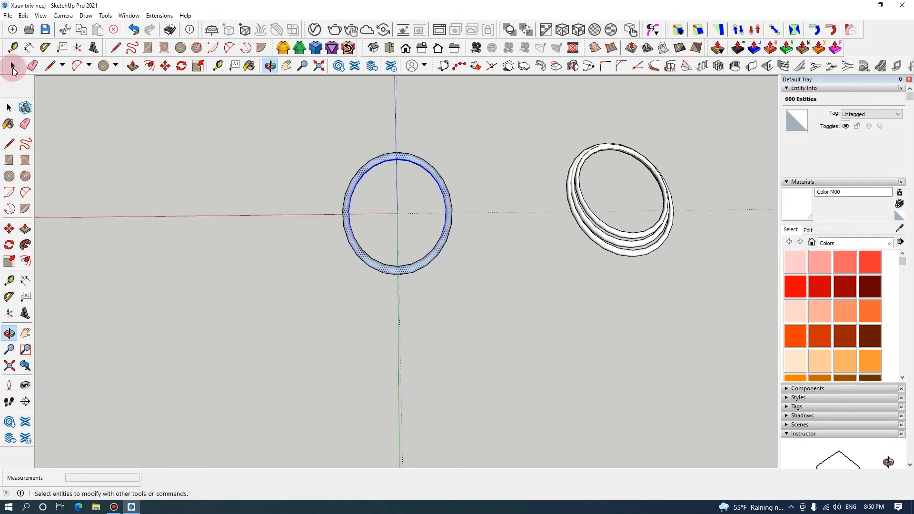
pyautogui.click(12, 67)
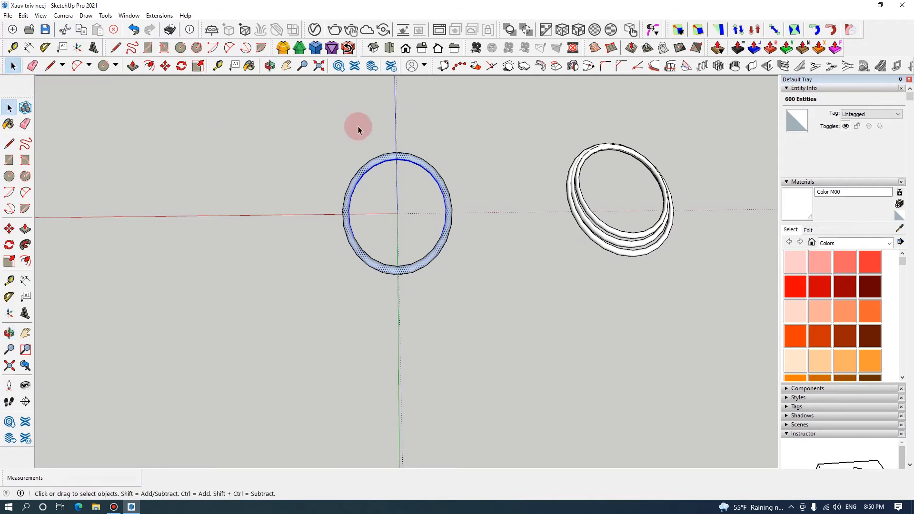
pyautogui.rightClick(435, 178)
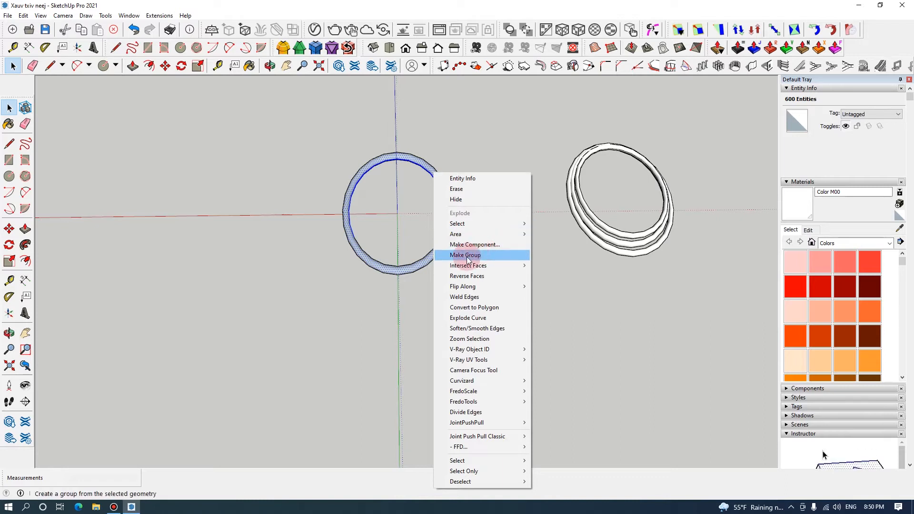
pyautogui.click(485, 260)
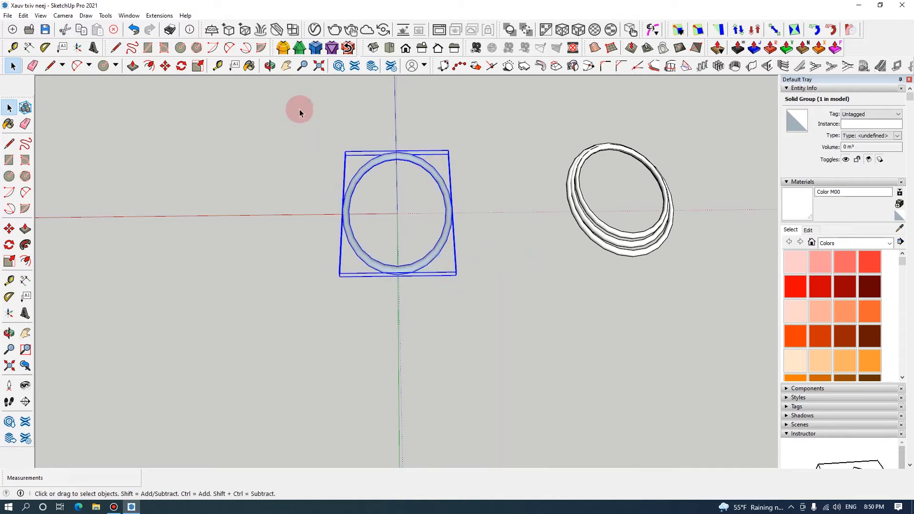
# Copy the ring group about 2.5 cm along the red axis in the positive direction.
pyautogui.click(270, 67)
pyautogui.moveTo(415, 253)
pyautogui.mouseDown()
pyautogui.moveTo(402, 190)
pyautogui.moveTo(410, 242)
pyautogui.mouseUp()
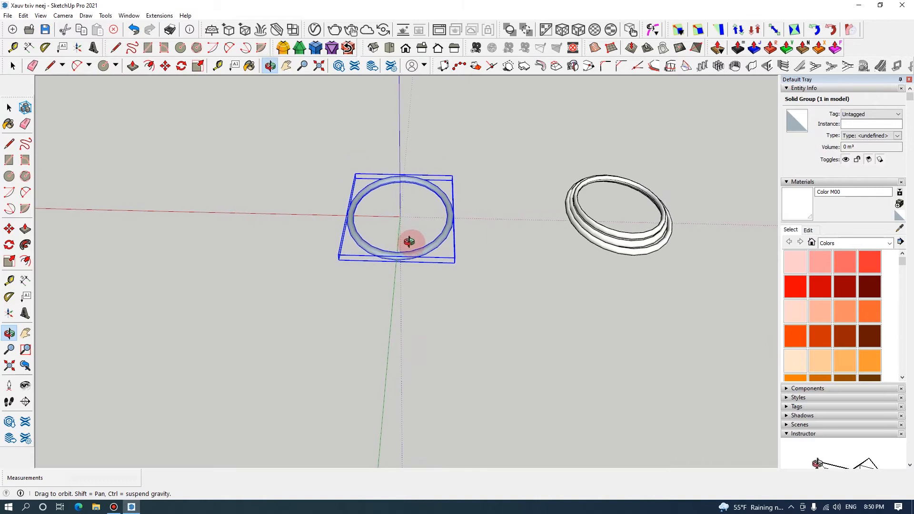
pyautogui.click(165, 66)
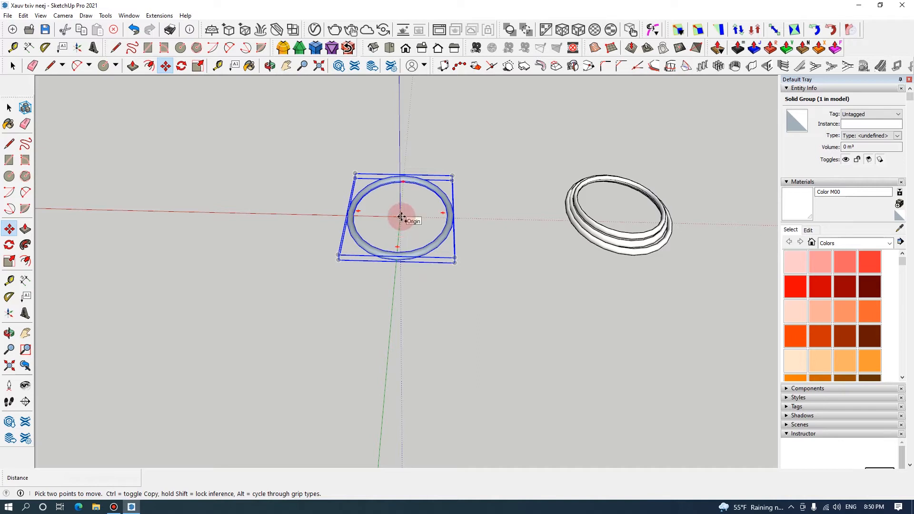
pyautogui.click(452, 213)
pyautogui.press('ctrl')
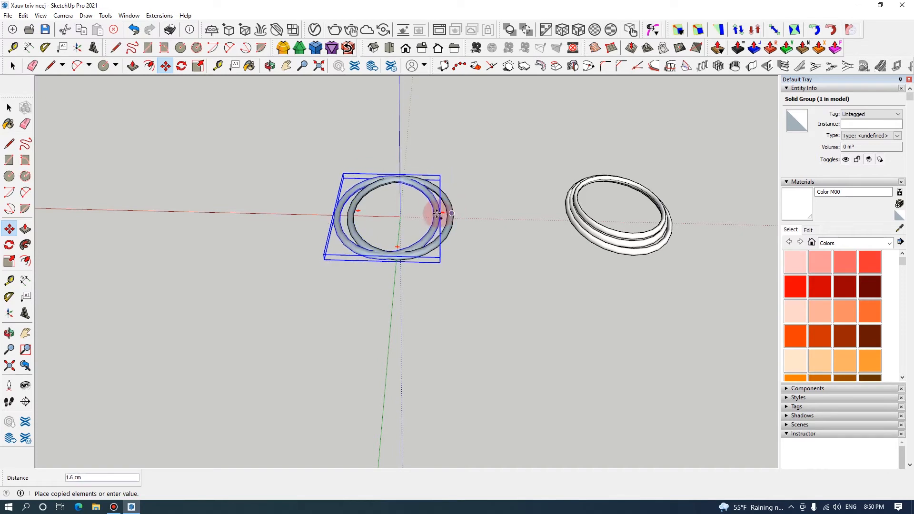
pyautogui.click(430, 212)
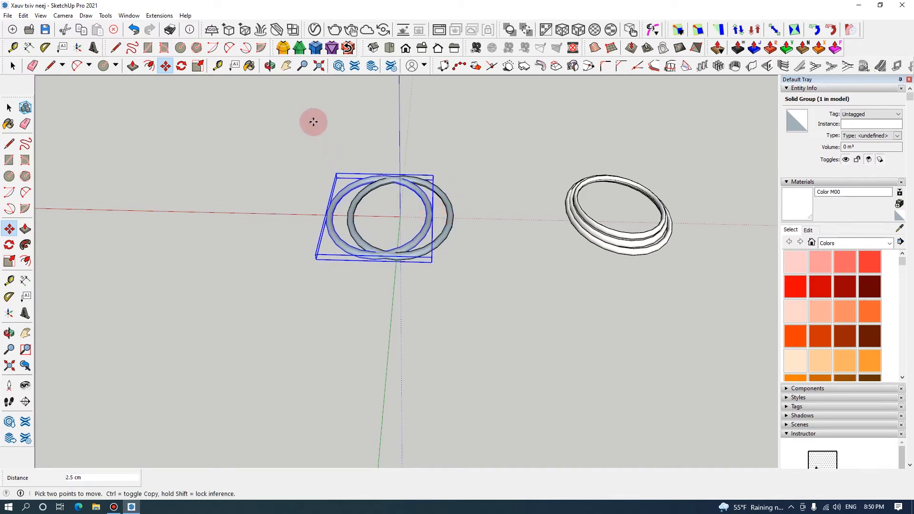
# Raise the copied ring about 1.8 cm and shift it about 1.7 cm back along the red axis over the original.
pyautogui.click(270, 65)
pyautogui.moveTo(310, 213); pyautogui.dragTo(416, 281)
pyautogui.scroll(6, 416, 281)
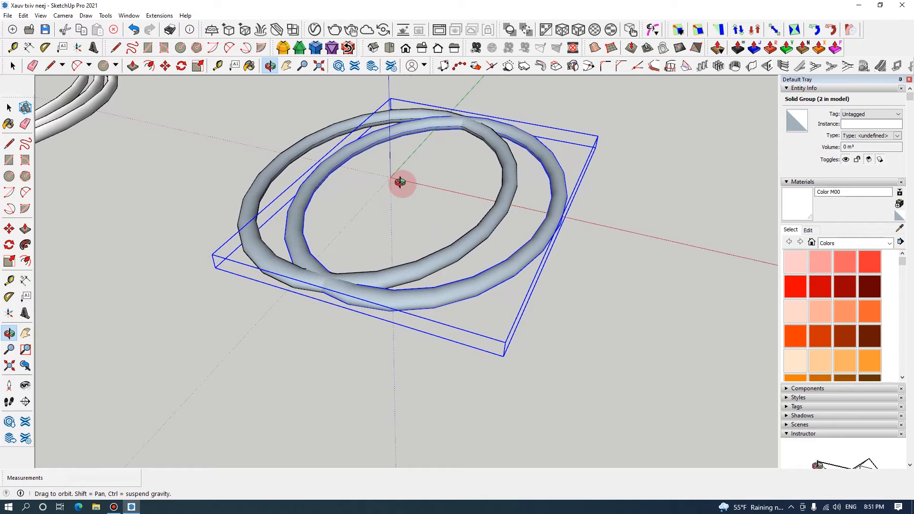
pyautogui.click(166, 66)
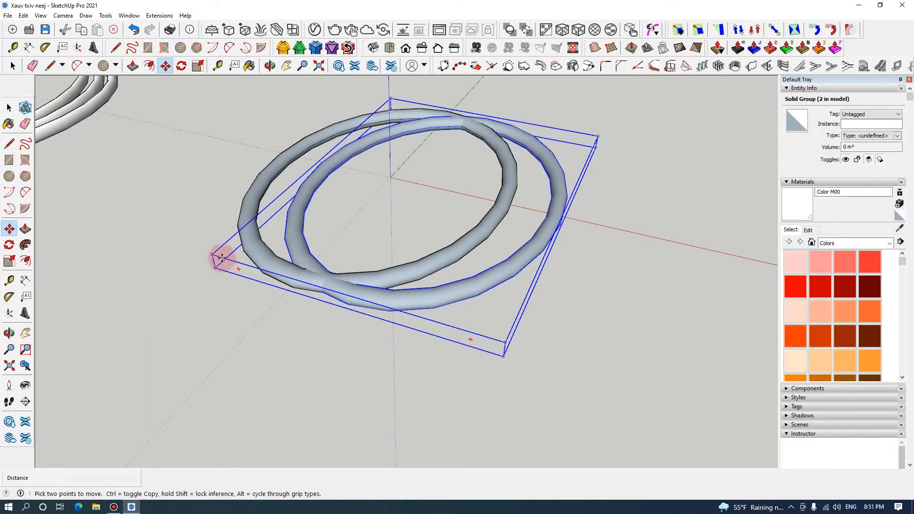
pyautogui.moveTo(210, 255); pyautogui.dragTo(204, 220)
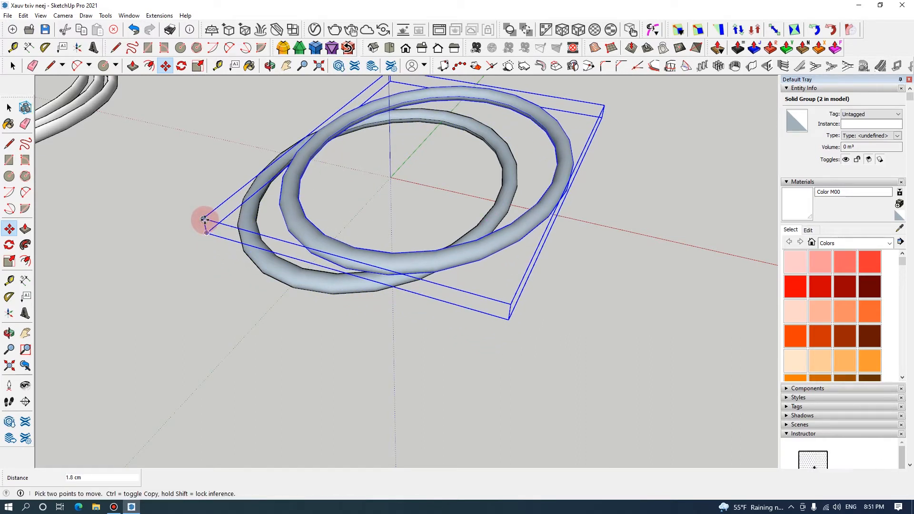
pyautogui.moveTo(509, 303); pyautogui.dragTo(463, 295)
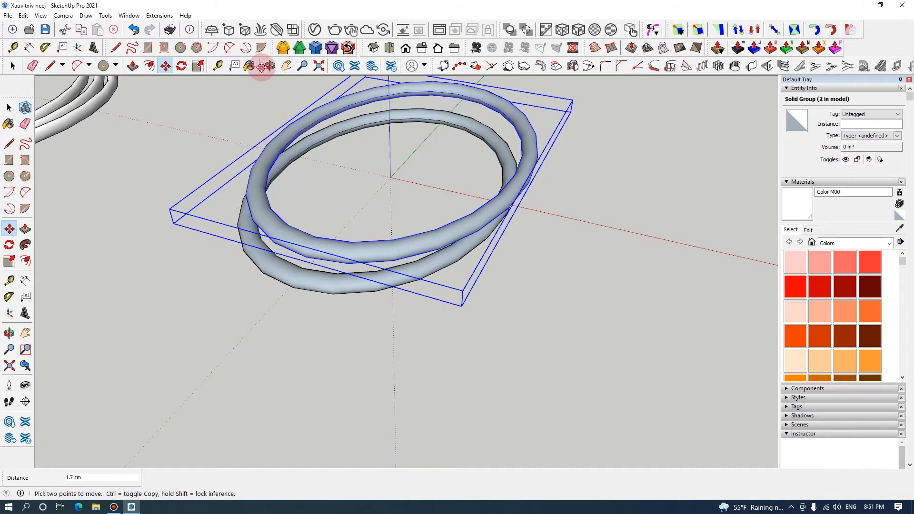
# Move the copied ring about 0.7 cm further along the red axis to centre it above the original ring.
pyautogui.click(271, 67)
pyautogui.moveTo(333, 162); pyautogui.dragTo(427, 171)
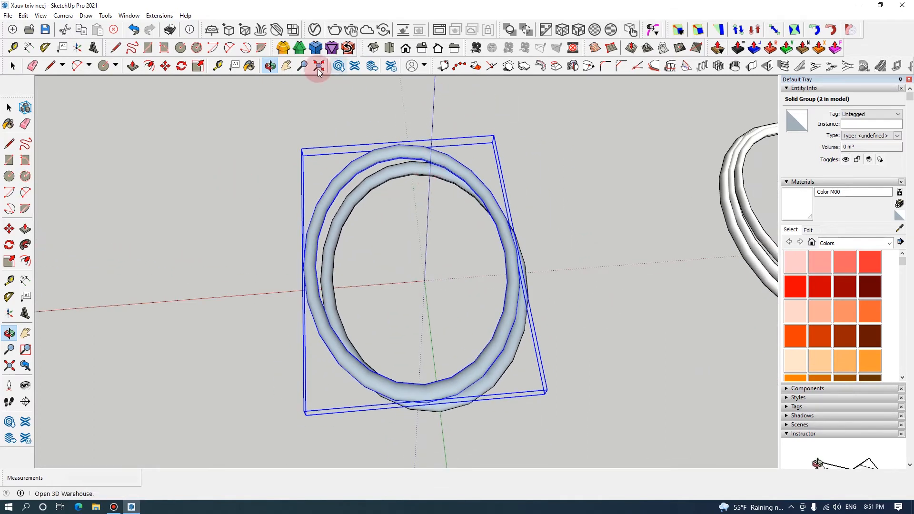
pyautogui.click(165, 65)
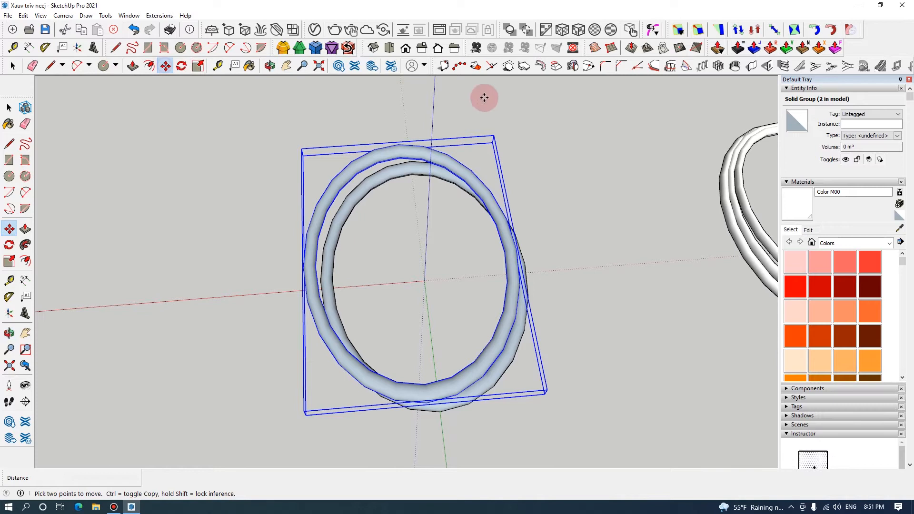
pyautogui.click(496, 142)
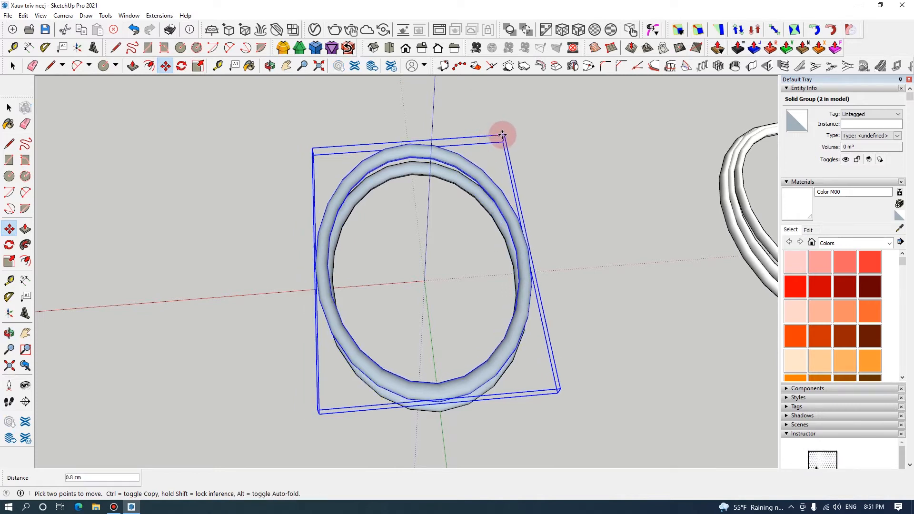
pyautogui.moveTo(501, 136); pyautogui.dragTo(504, 136)
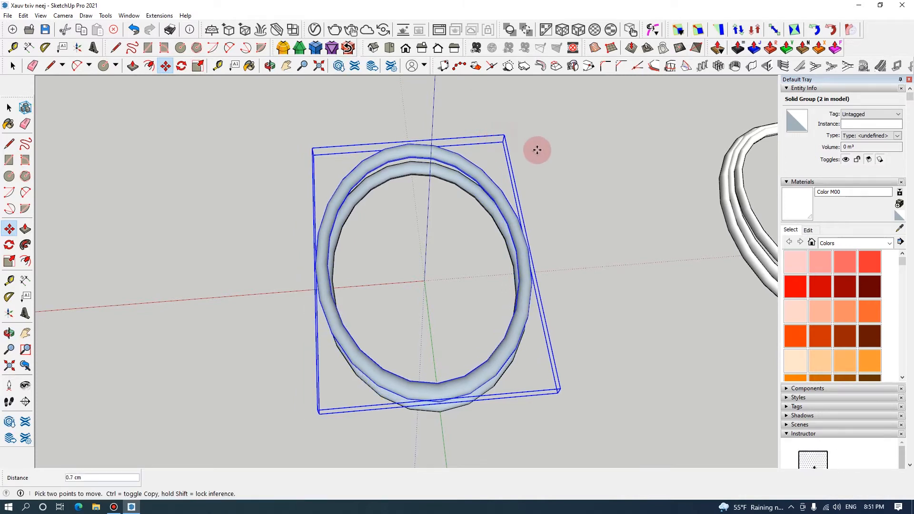
pyautogui.click(270, 65)
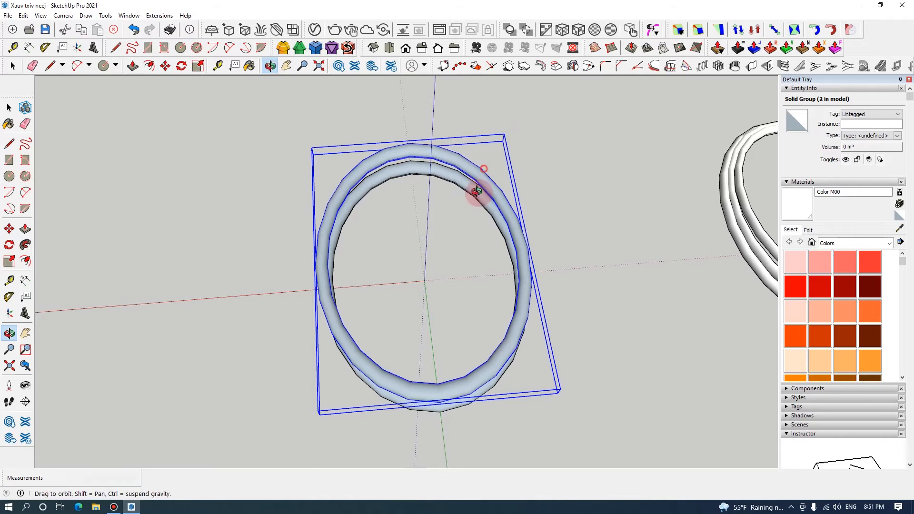